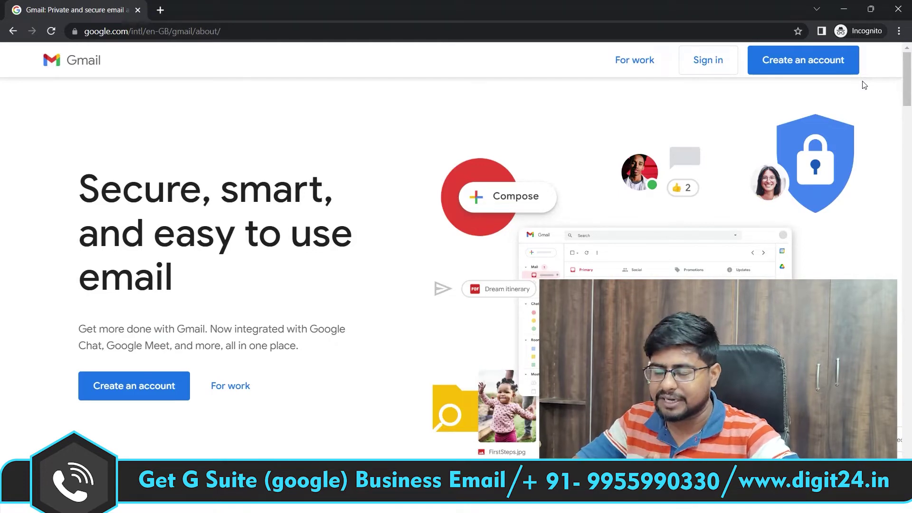
Step: Sign in to the school's first Workspace account with its e-mail and password
{"action": "left_click", "coordinate": [717, 62]}
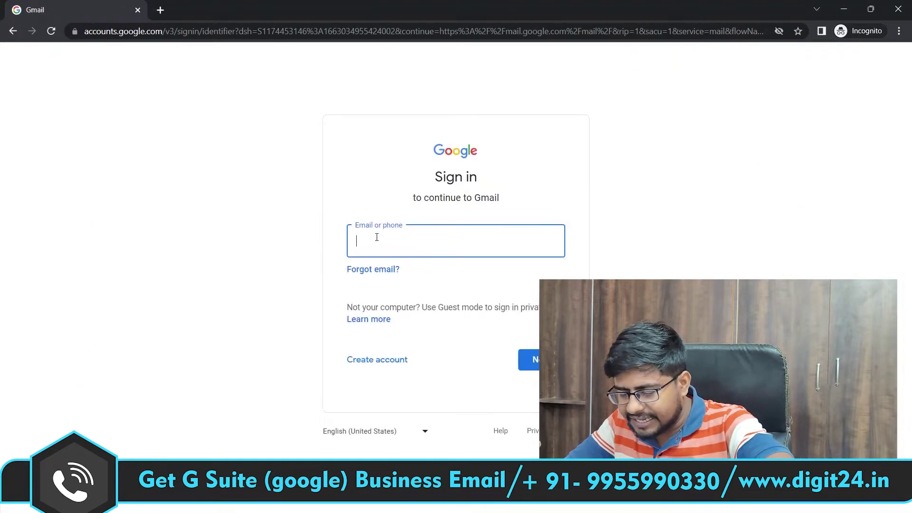
{"action": "key", "text": "ctrl+v"}
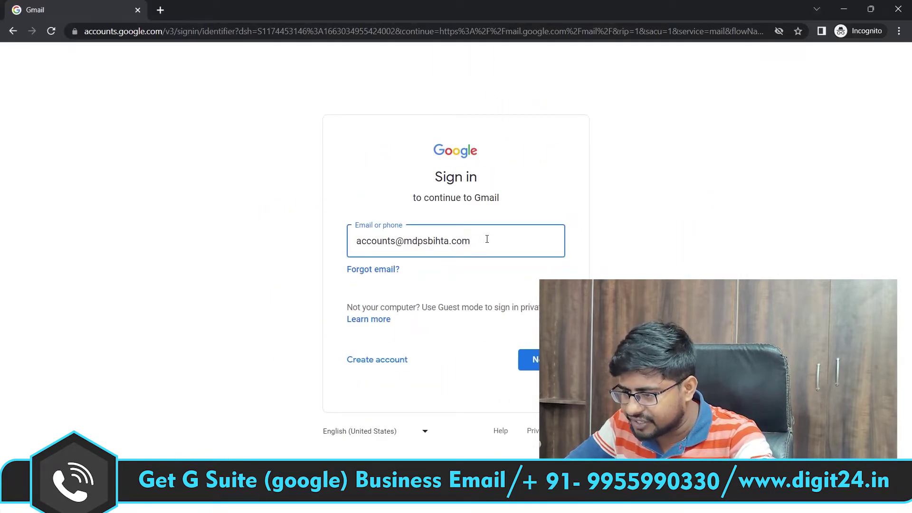
{"action": "left_click", "coordinate": [532, 359]}
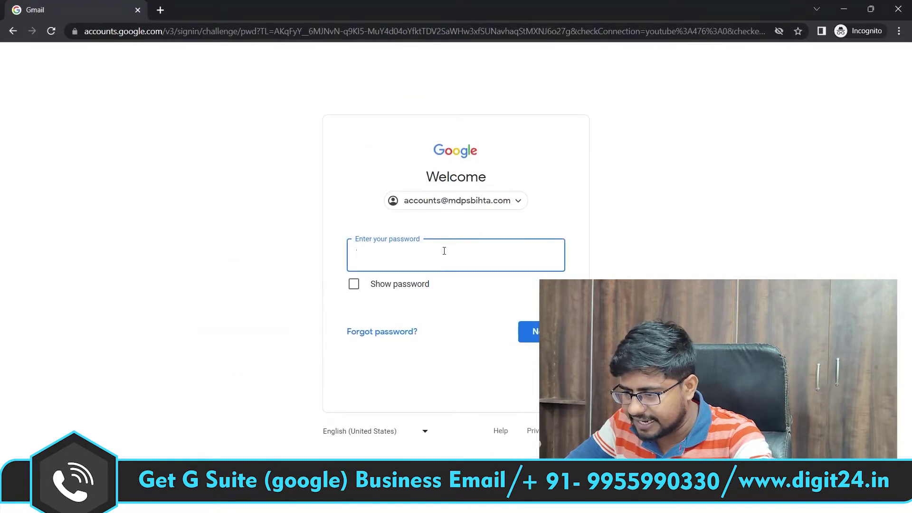
{"action": "type", "text": "********"}
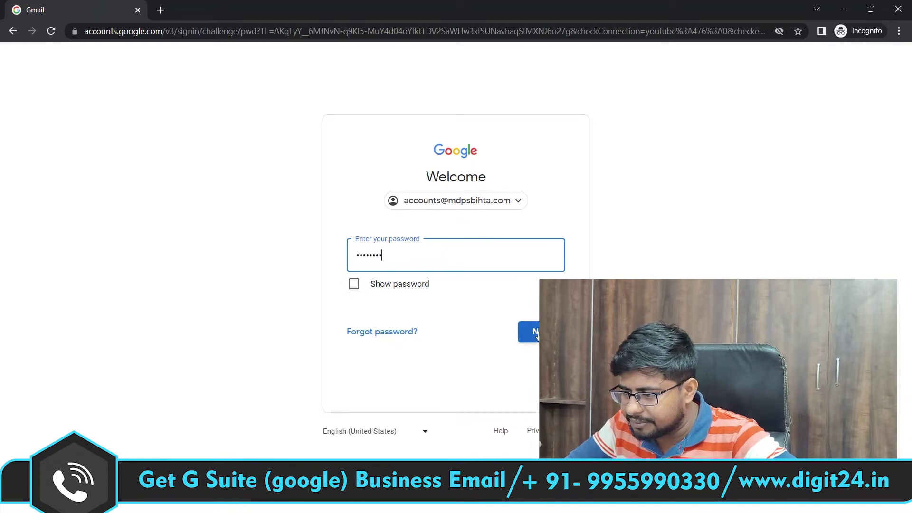
{"action": "left_click", "coordinate": [536, 334]}
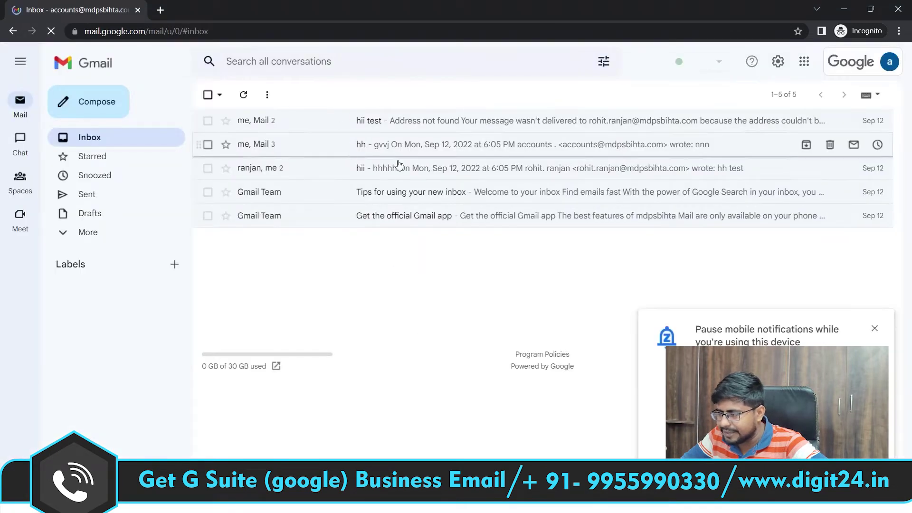
Step: Dismiss the pause-notifications prompt and choose Add another account from the avatar panel
{"action": "left_click", "coordinate": [873, 329]}
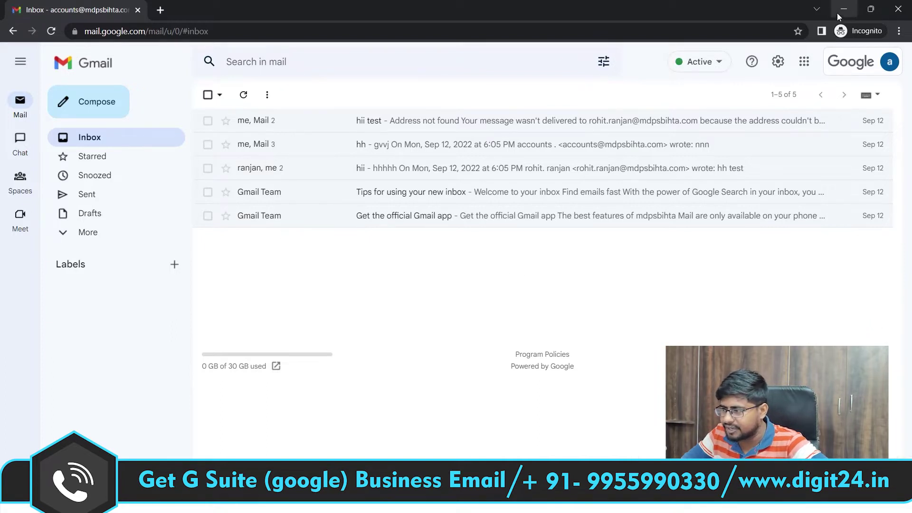
{"action": "left_click", "coordinate": [889, 61]}
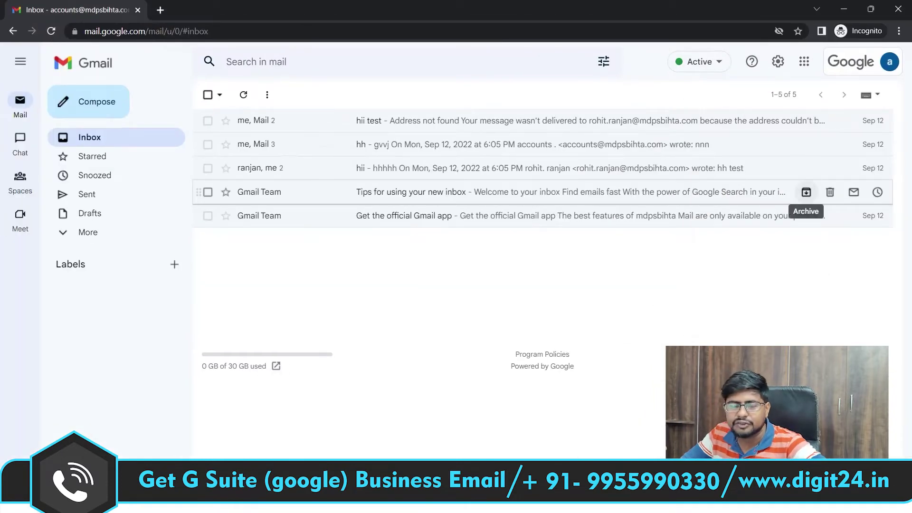
{"action": "left_click", "coordinate": [889, 61]}
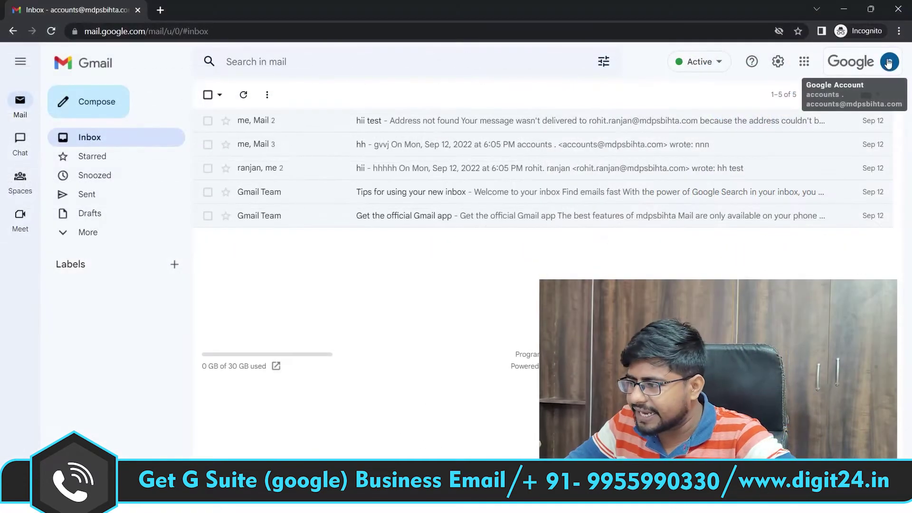
{"action": "left_click", "coordinate": [888, 63]}
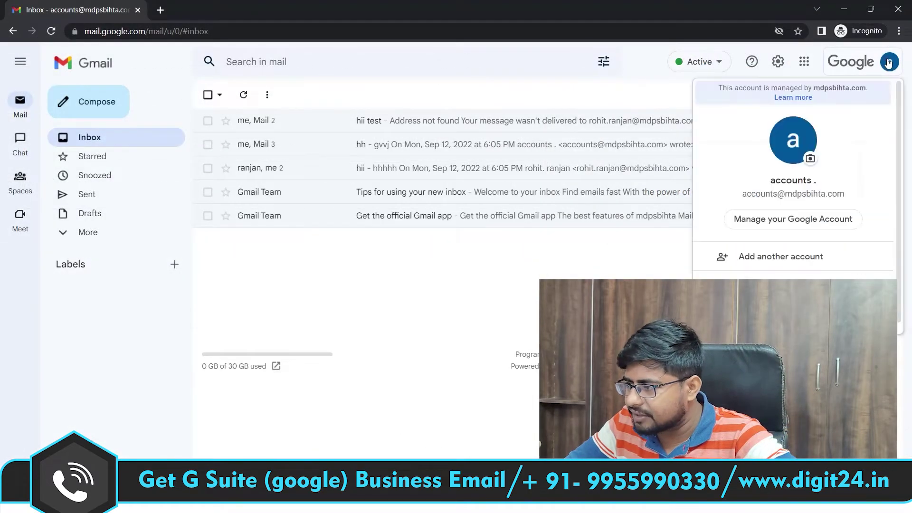
{"action": "left_click", "coordinate": [773, 261]}
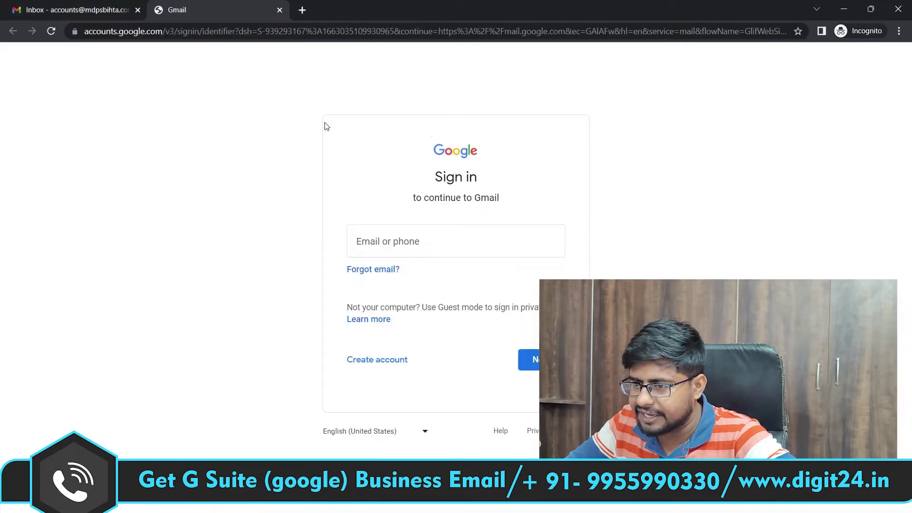
Step: Sign in with the suggested second-account address and its password
{"action": "left_click", "coordinate": [425, 244]}
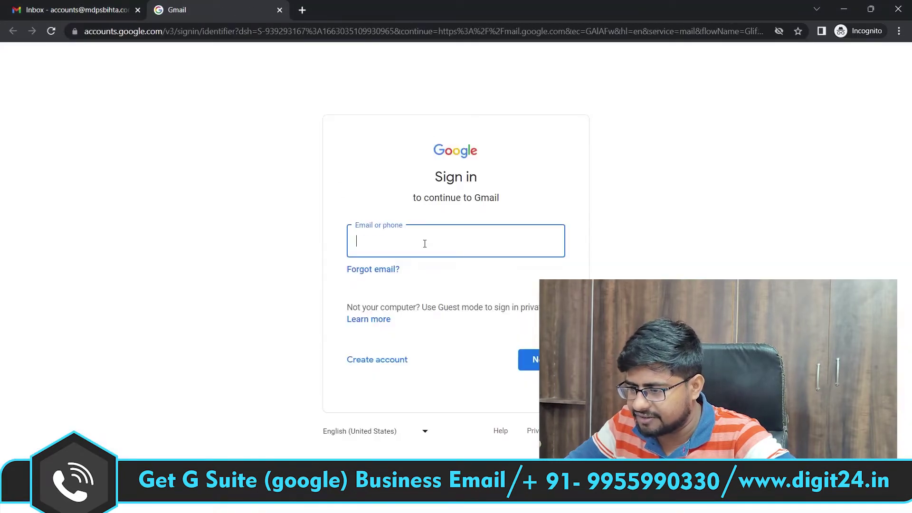
{"action": "left_click", "coordinate": [416, 265]}
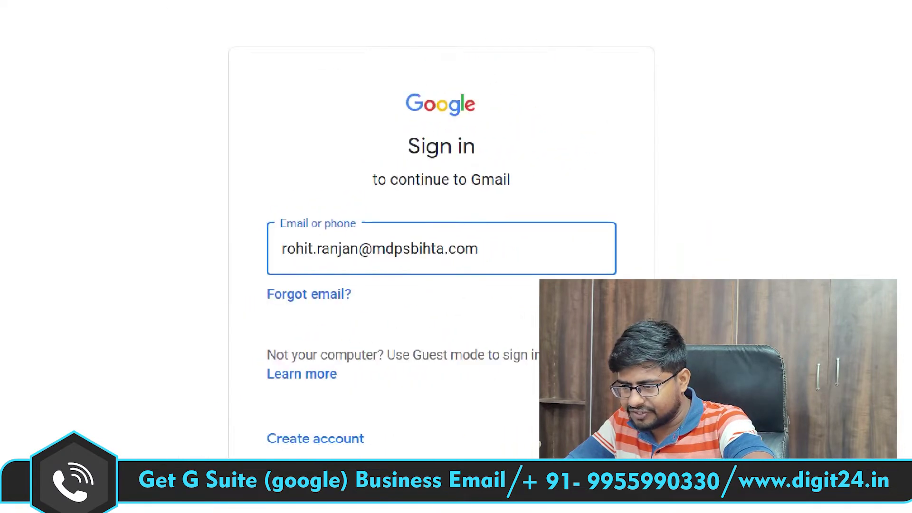
{"action": "left_click", "coordinate": [527, 359]}
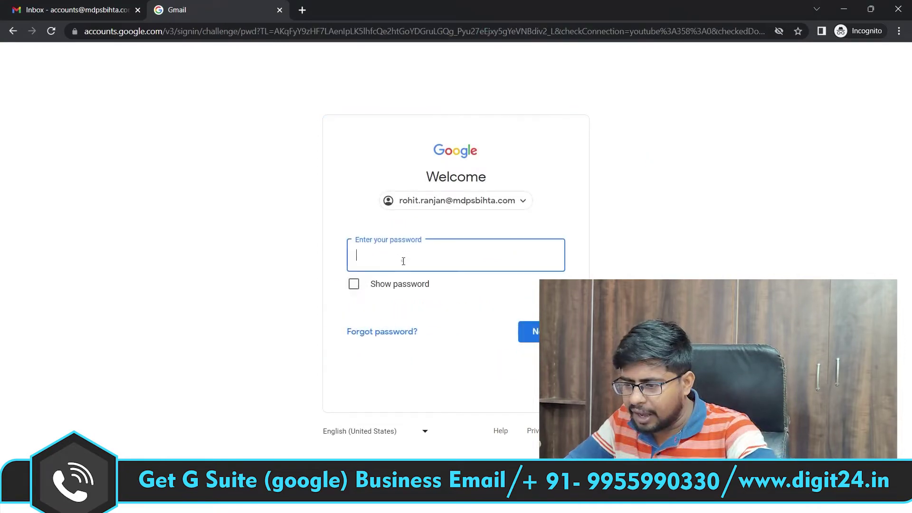
{"action": "key", "text": "ctrl+v"}
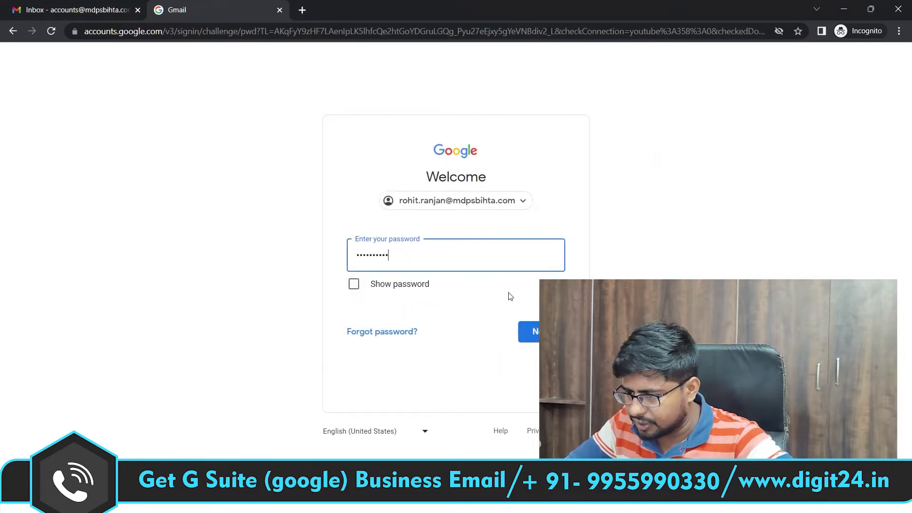
{"action": "left_click", "coordinate": [532, 338]}
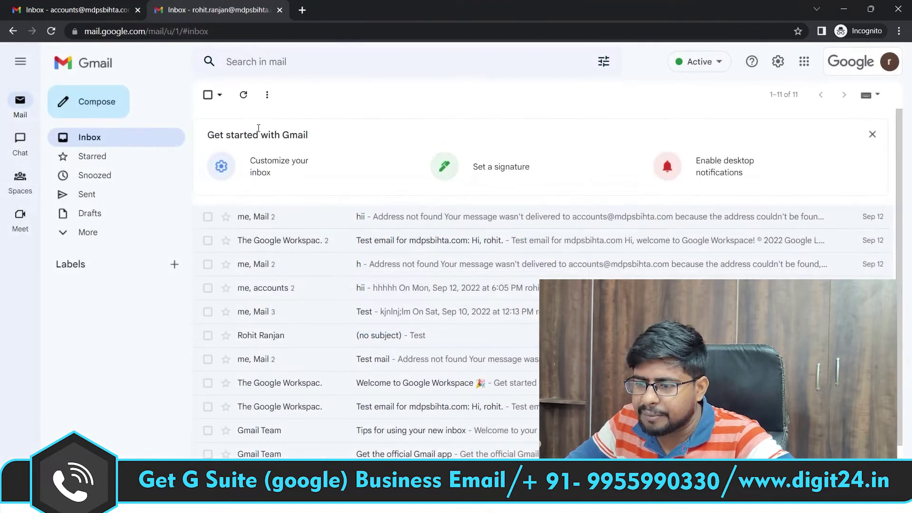
Step: Copy the second account's address from its avatar panel, then return to the first inbox
{"action": "left_click", "coordinate": [70, 14]}
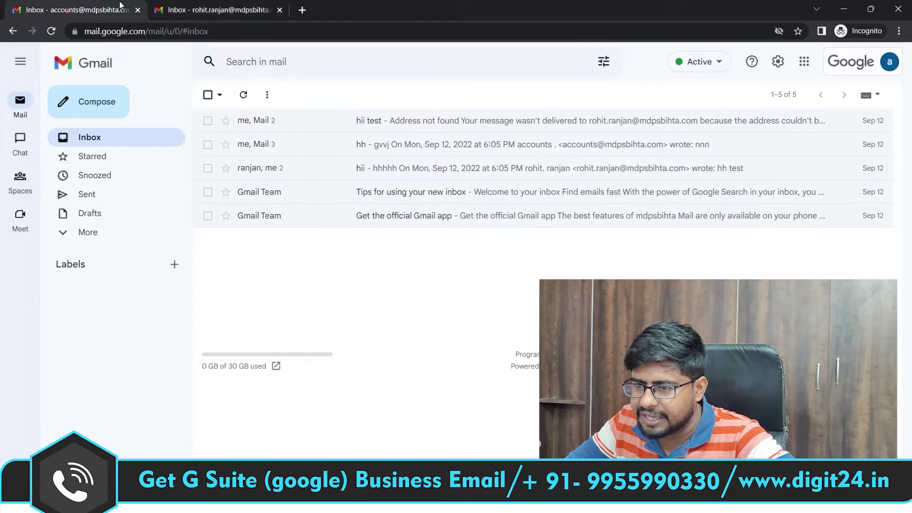
{"action": "left_click", "coordinate": [184, 4]}
{"action": "left_click", "coordinate": [77, 4]}
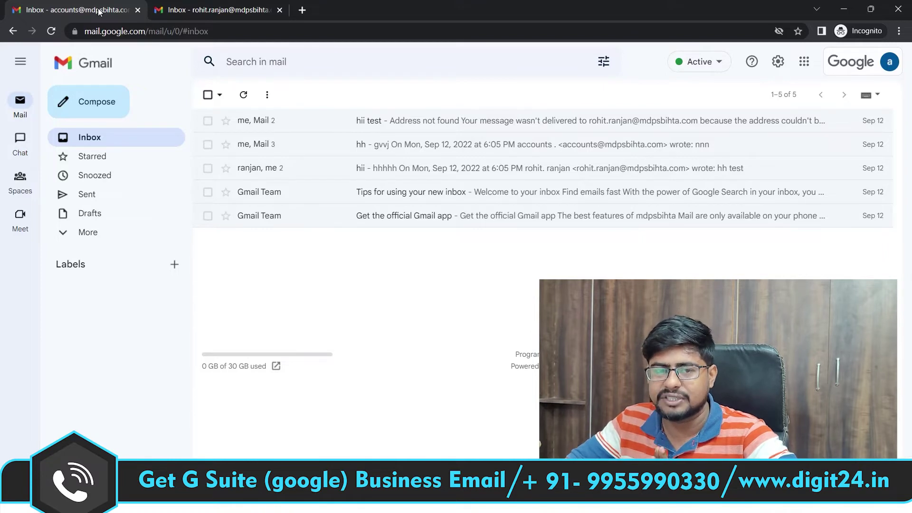
{"action": "left_click", "coordinate": [216, 6]}
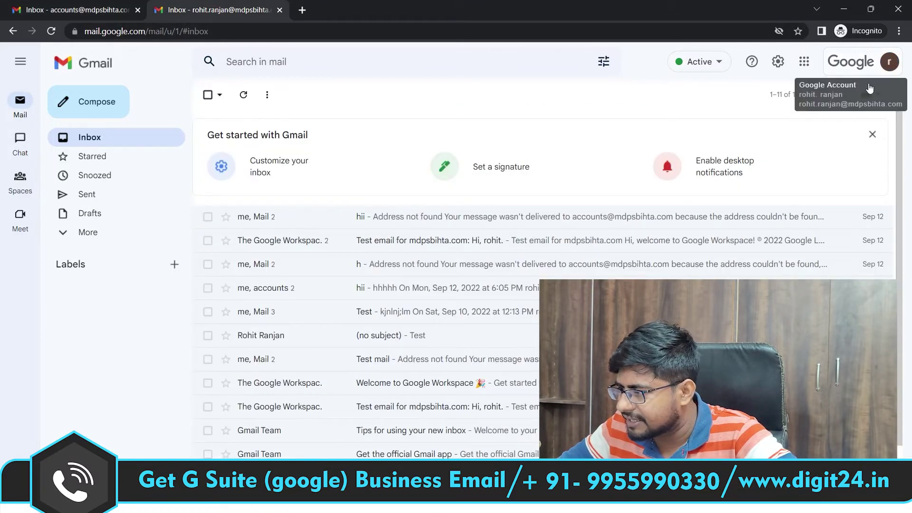
{"action": "left_click", "coordinate": [849, 70]}
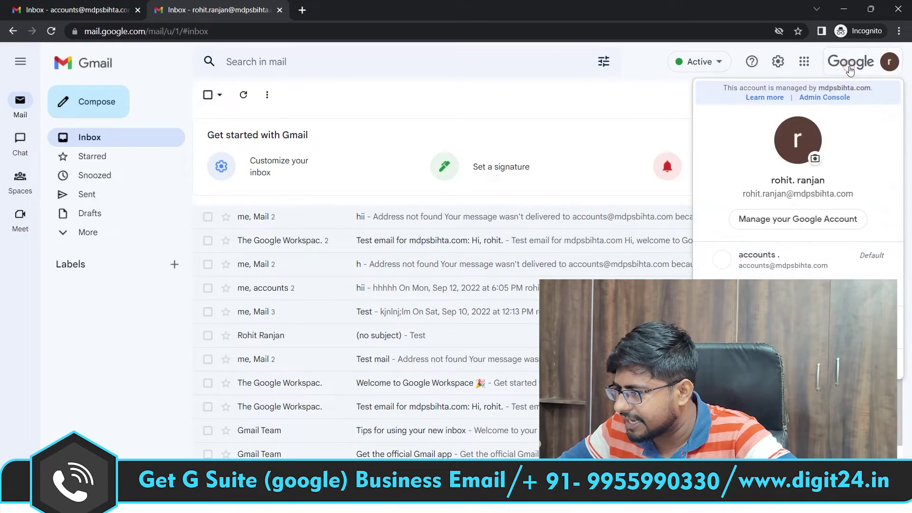
{"action": "left_click_drag", "start_coordinate": [859, 194], "coordinate": [741, 196]}
{"action": "key", "text": "ctrl+c"}
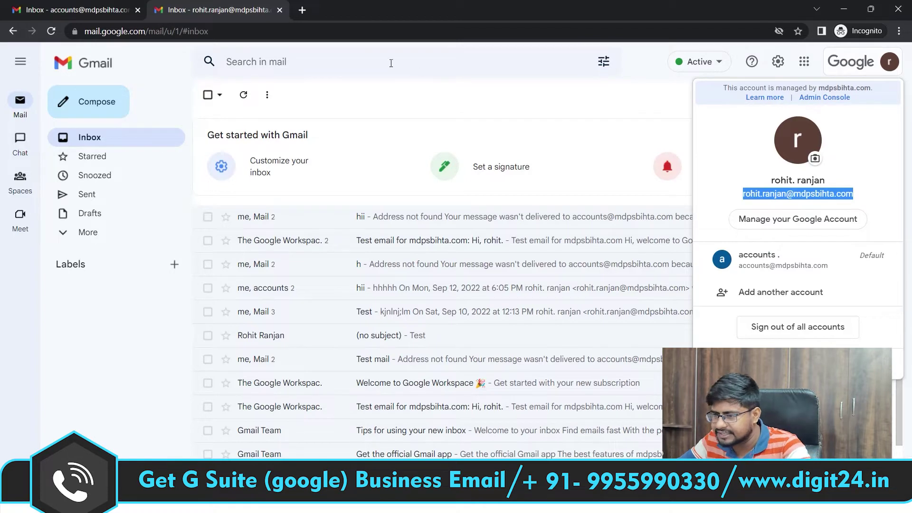
{"action": "left_click", "coordinate": [95, 9]}
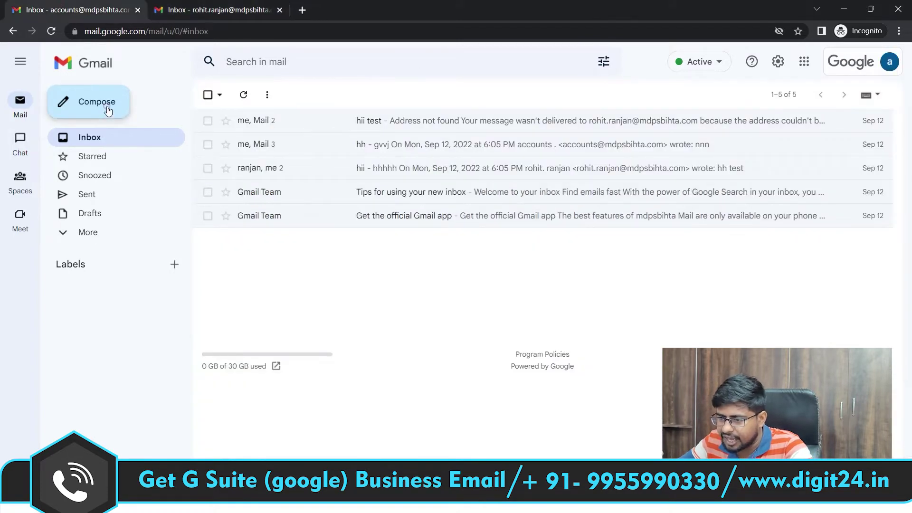
Step: Compose a new e-mail to the second account with subject 'HII TEST'
{"action": "left_click", "coordinate": [108, 109]}
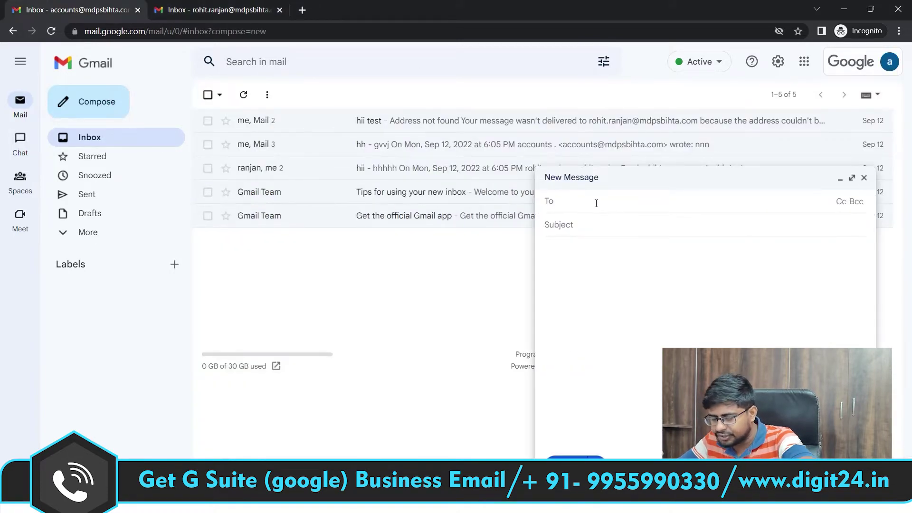
{"action": "key", "text": "ctrl+v"}
{"action": "left_click", "coordinate": [580, 236]}
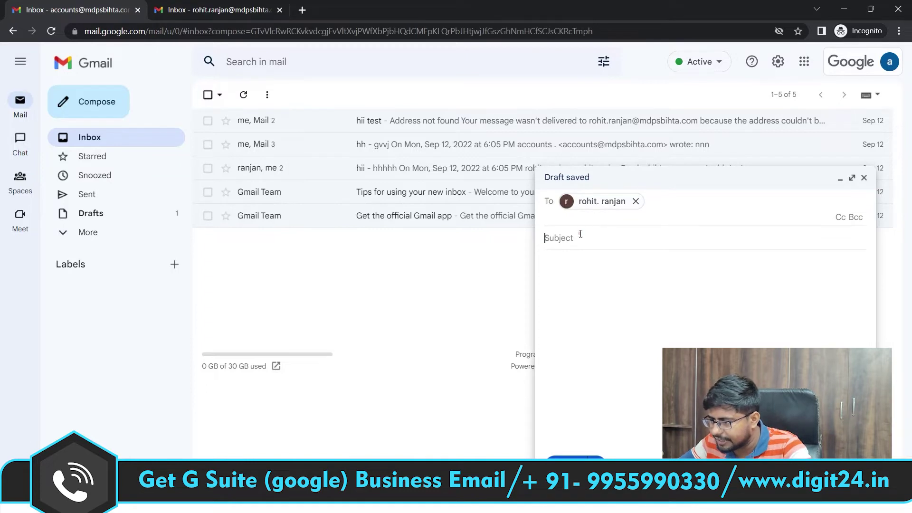
{"action": "type", "text": "HI"}
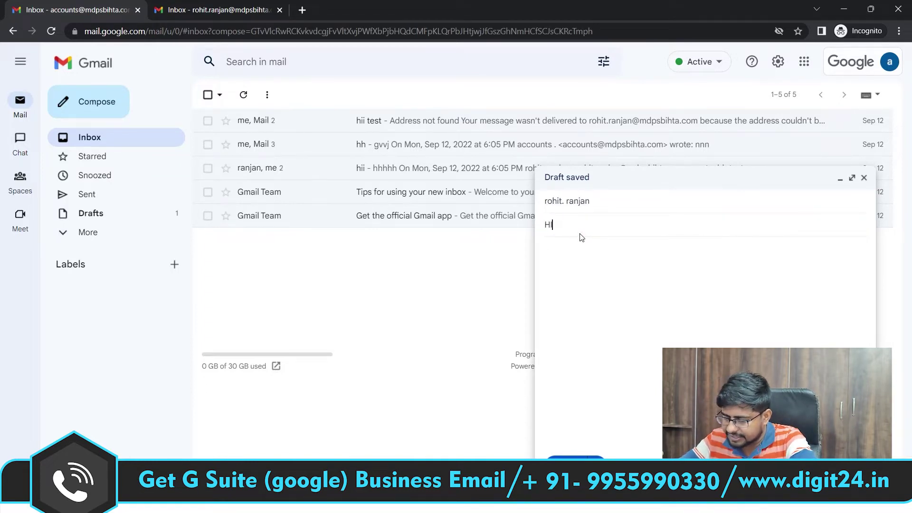
{"action": "type", "text": "I TEST"}
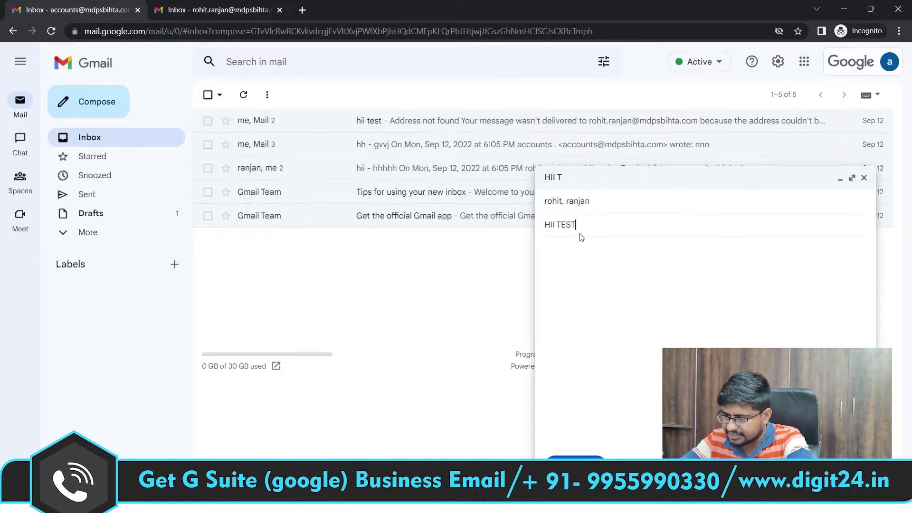
Step: Copy 'HII TEST' into the message body and send the e-mail
{"action": "left_click", "coordinate": [580, 263]}
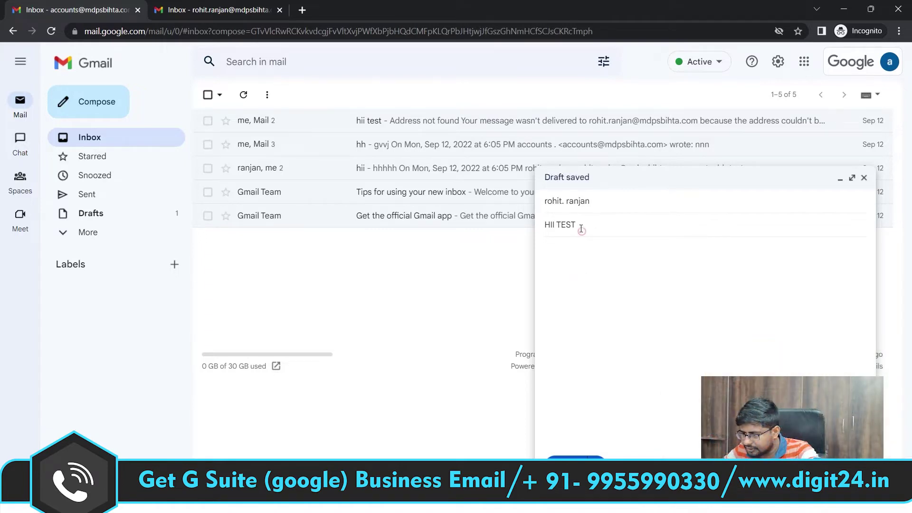
{"action": "left_click_drag", "start_coordinate": [580, 227], "coordinate": [531, 228]}
{"action": "key", "text": "ctrl+c"}
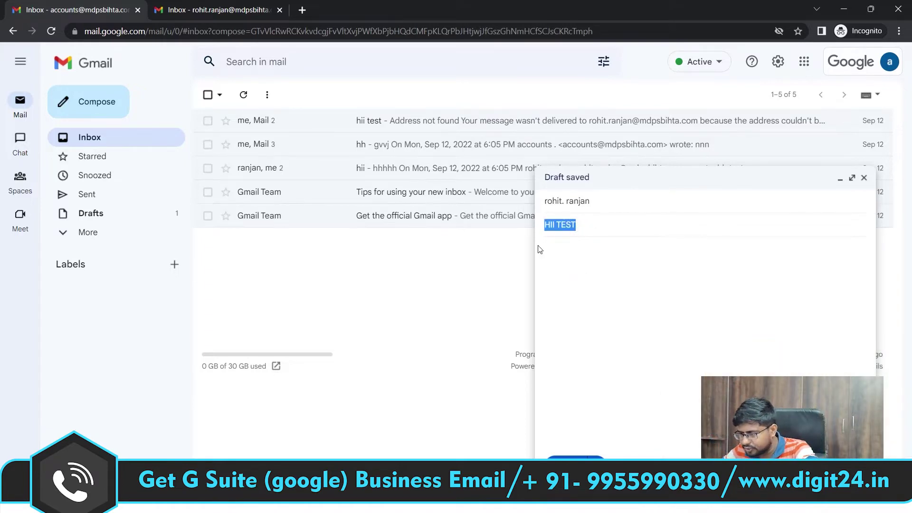
{"action": "left_click", "coordinate": [561, 265]}
{"action": "key", "text": "ctrl+v"}
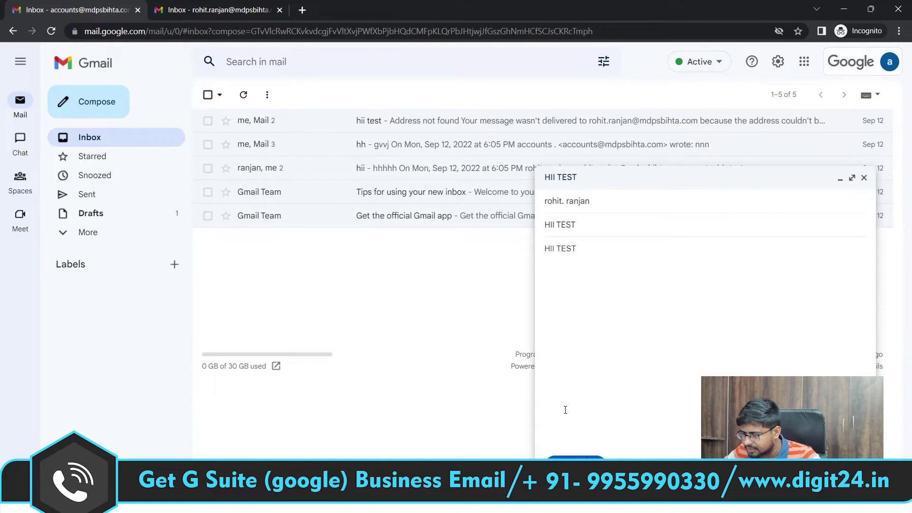
{"action": "key", "text": "ctrl+Return"}
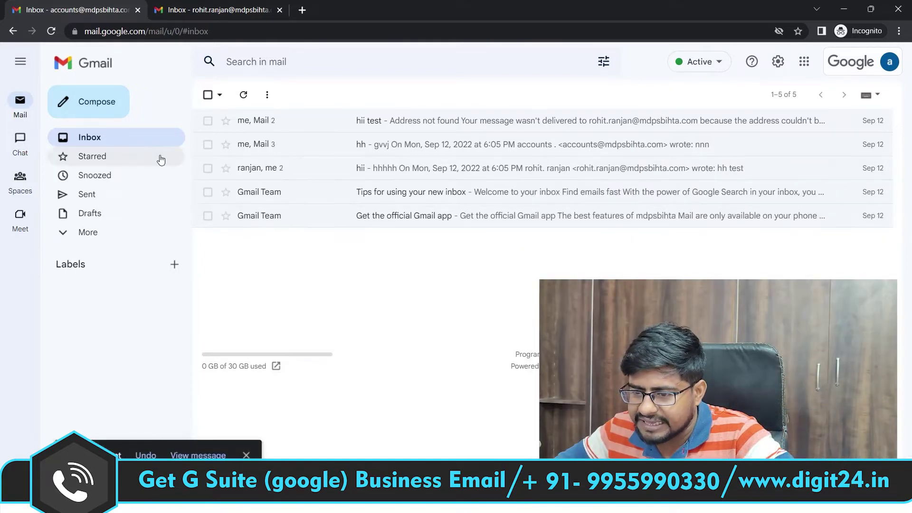
Step: Check the sent HII TEST message, then open it in the second account's inbox
{"action": "left_click", "coordinate": [91, 196]}
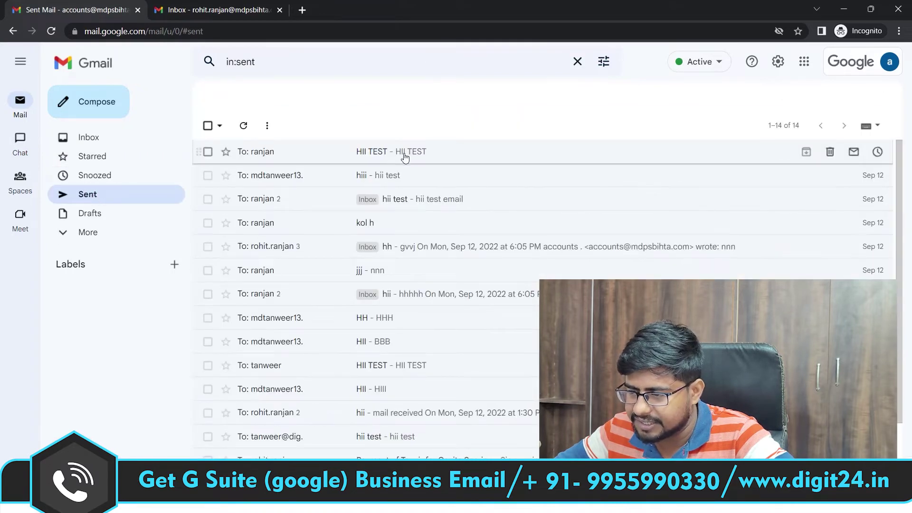
{"action": "left_click", "coordinate": [404, 157]}
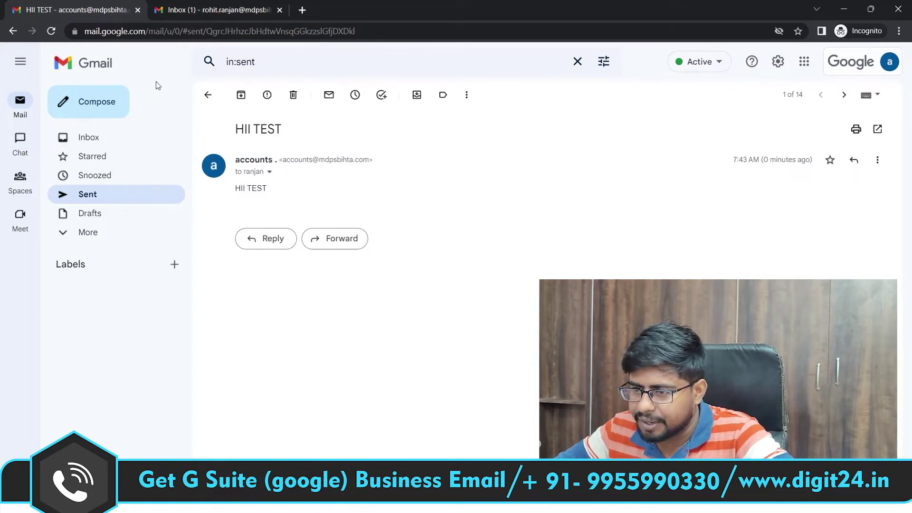
{"action": "left_click", "coordinate": [221, 10]}
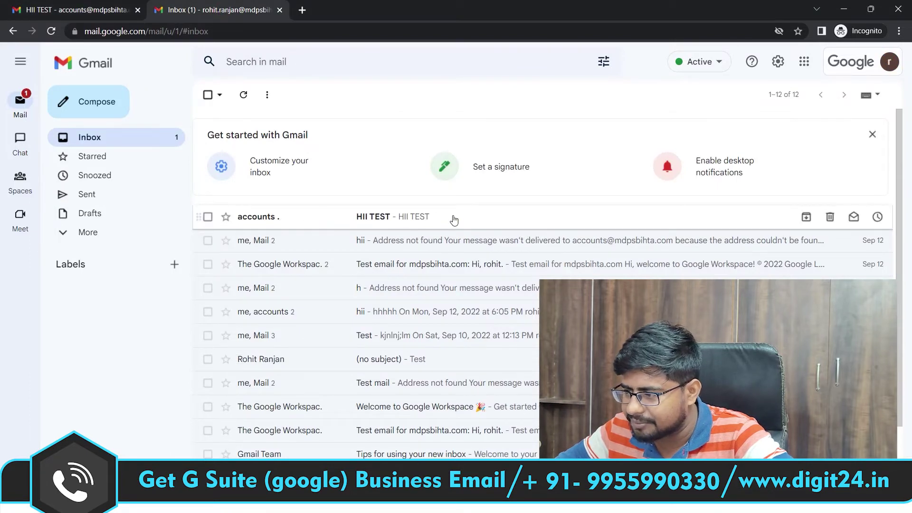
{"action": "left_click", "coordinate": [490, 221]}
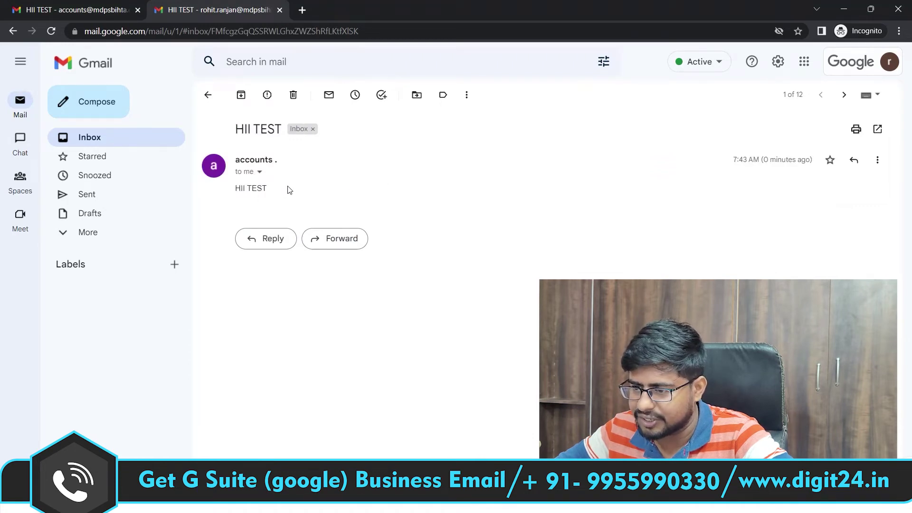
Step: Send a reply reading 'HII' to the HII TEST e-mail
{"action": "left_click", "coordinate": [269, 243]}
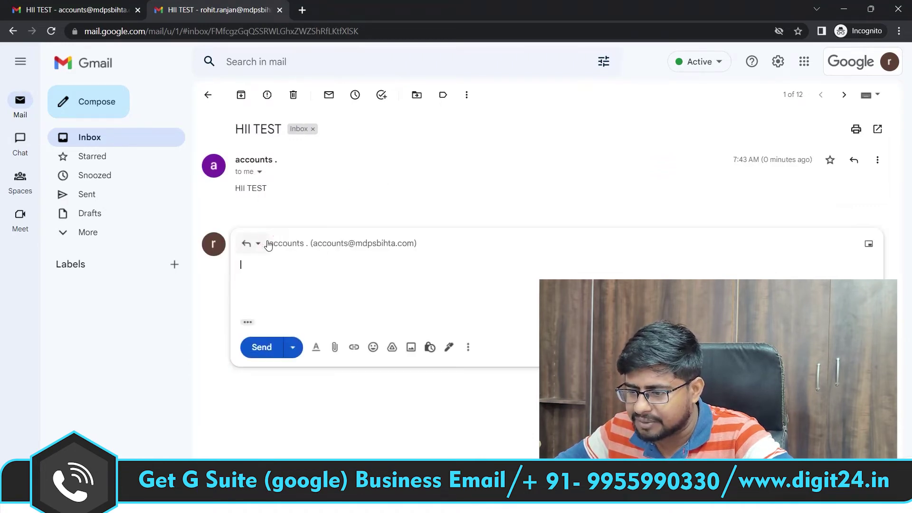
{"action": "type", "text": "HII"}
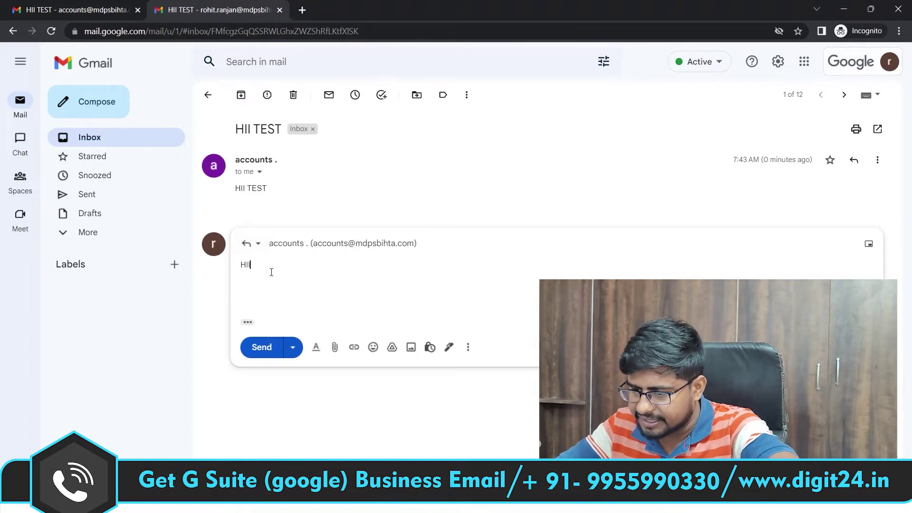
{"action": "left_click", "coordinate": [260, 346]}
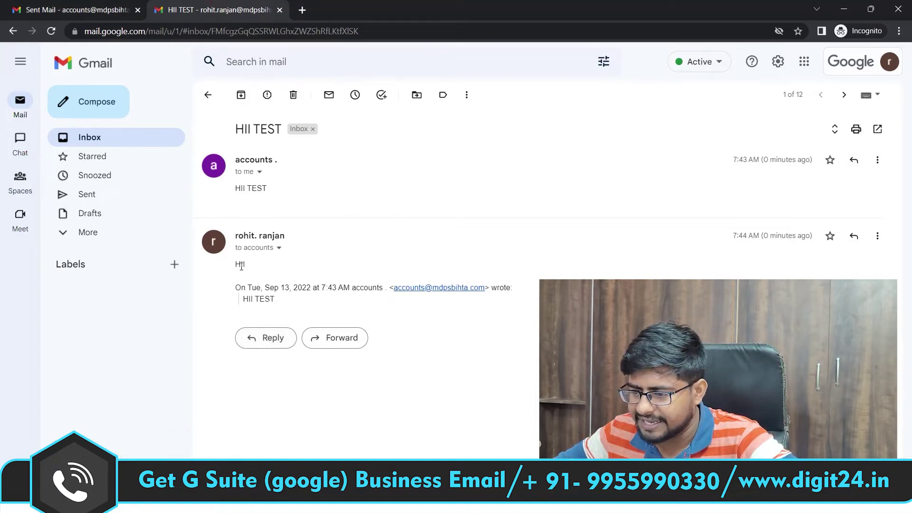
Step: Open the HII TEST conversation in the first account's inbox to see the reply
{"action": "left_click", "coordinate": [76, 10]}
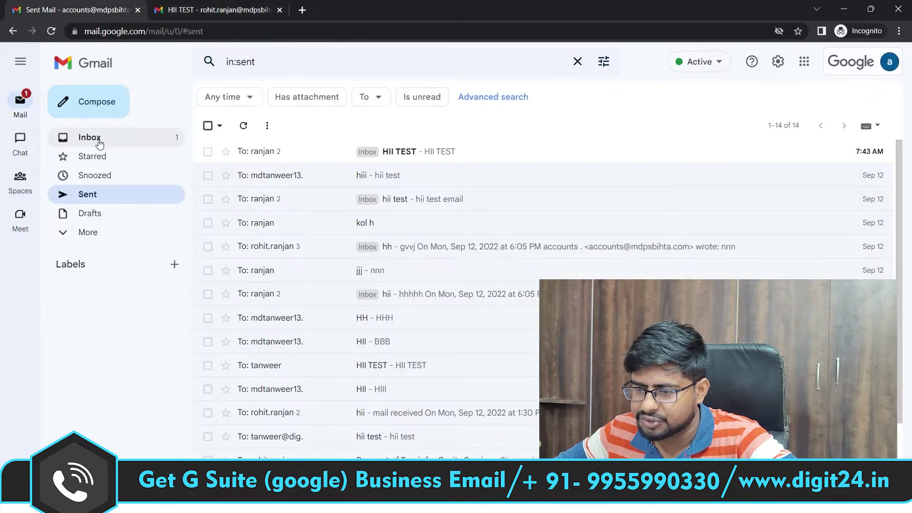
{"action": "left_click", "coordinate": [98, 142]}
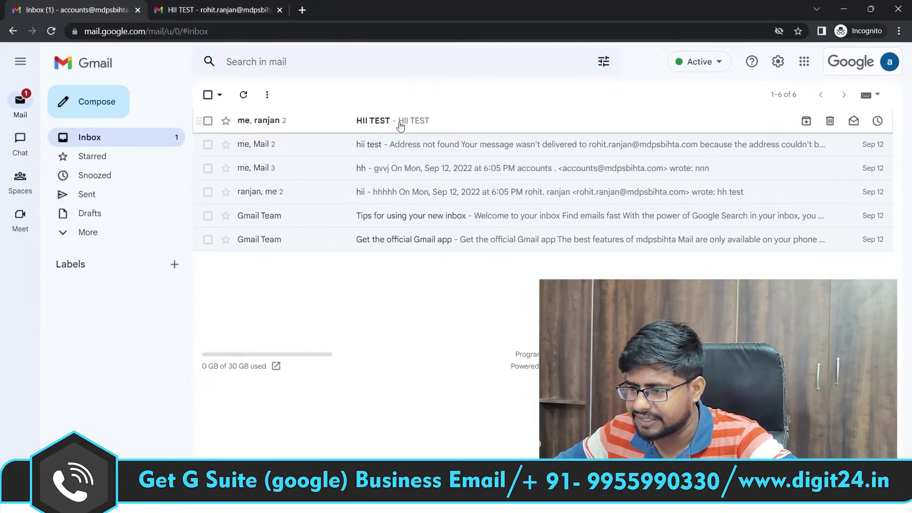
{"action": "left_click", "coordinate": [416, 125]}
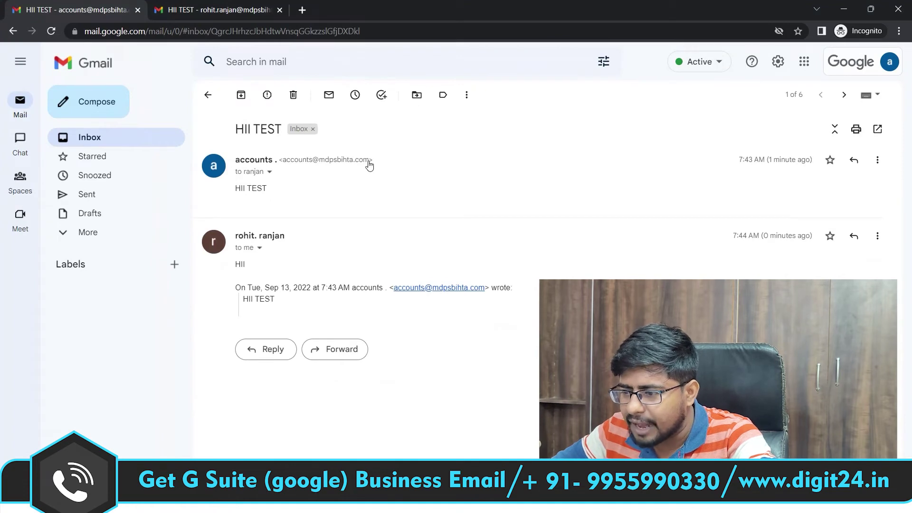
Step: Copy the sender's domain and load mdpsbihta.com in a new tab
{"action": "left_click_drag", "start_coordinate": [370, 162], "coordinate": [320, 166]}
{"action": "key", "text": "ctrl+c"}
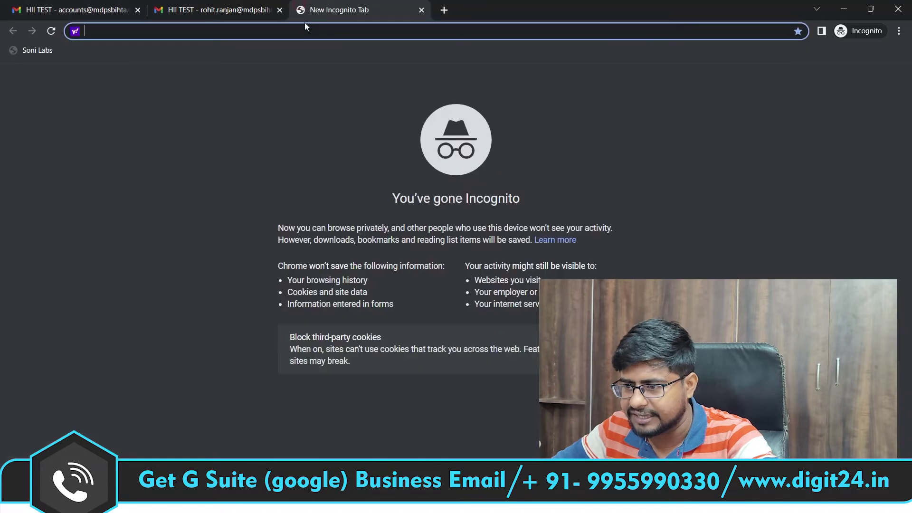
{"action": "left_click", "coordinate": [302, 9]}
{"action": "key", "text": "ctrl+v"}
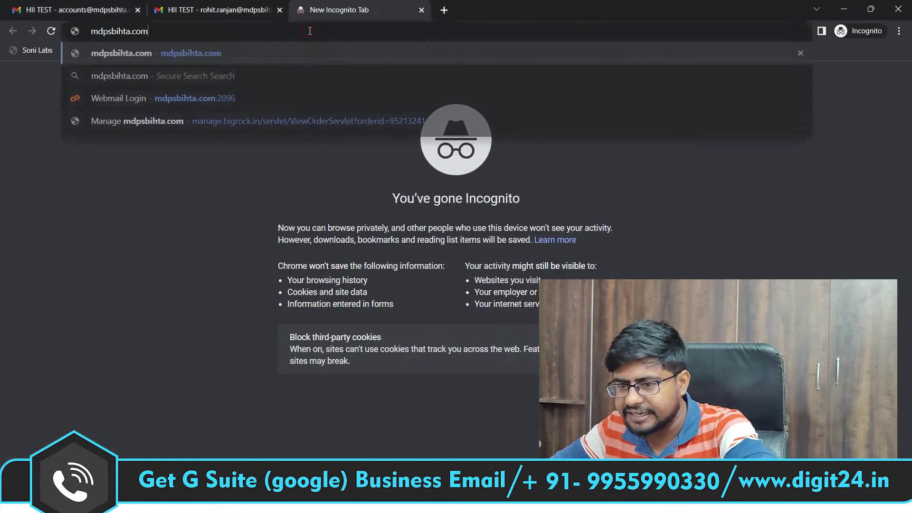
{"action": "left_click", "coordinate": [177, 45]}
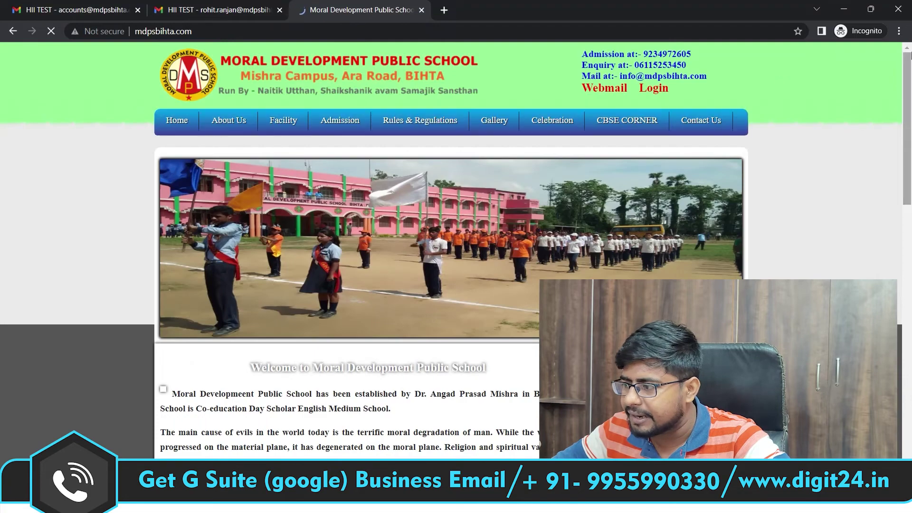
{"action": "scroll", "coordinate": [303, 190], "scroll_direction": "down", "scroll_amount": 15}
{"action": "scroll", "coordinate": [303, 190], "scroll_direction": "up", "scroll_amount": 15}
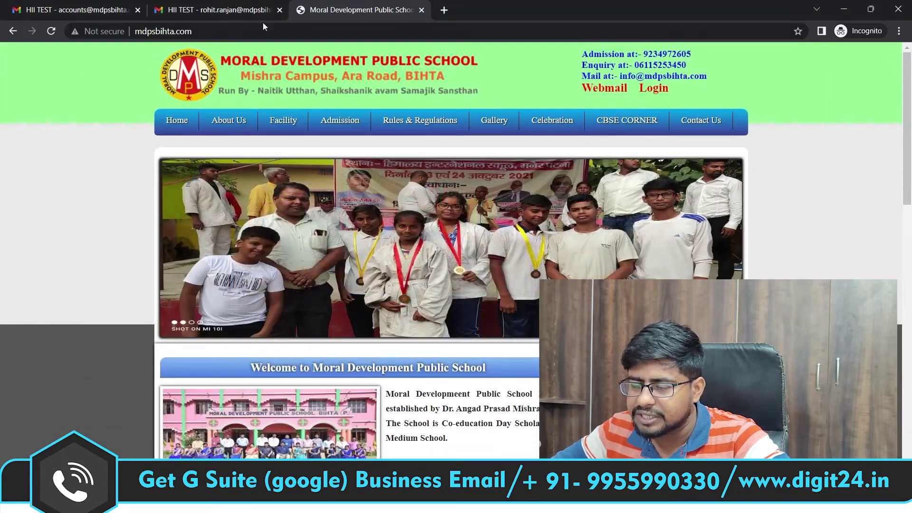
Step: Review both accounts' HII TEST threads and the school site, ending on the recipient's thread
{"action": "left_click", "coordinate": [197, 4]}
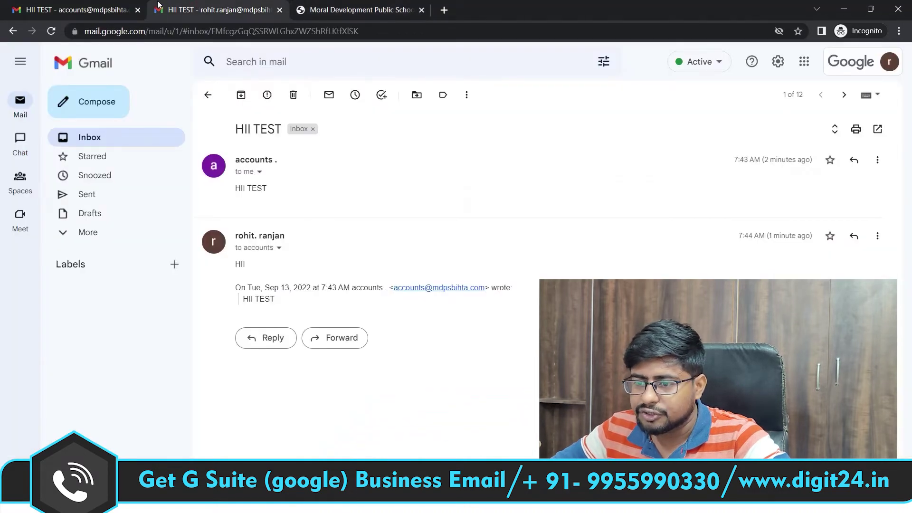
{"action": "left_click", "coordinate": [86, 4]}
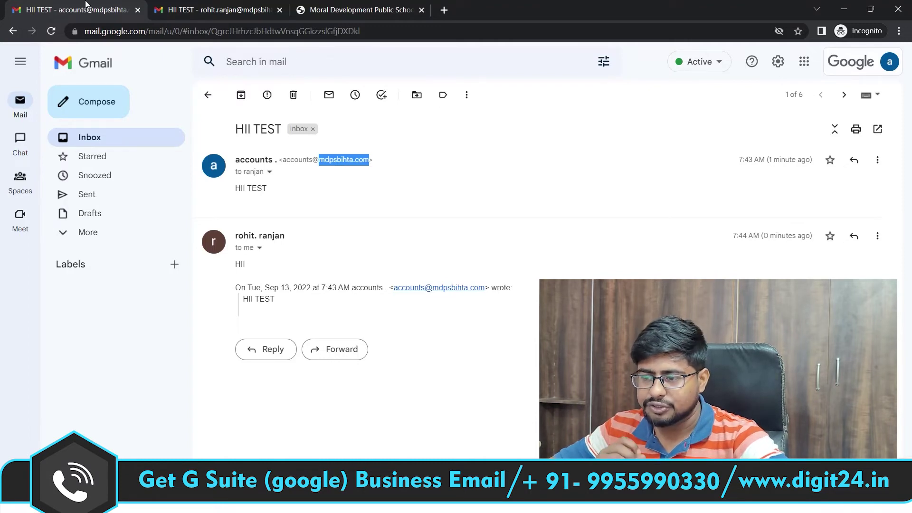
{"action": "left_click", "coordinate": [356, 10]}
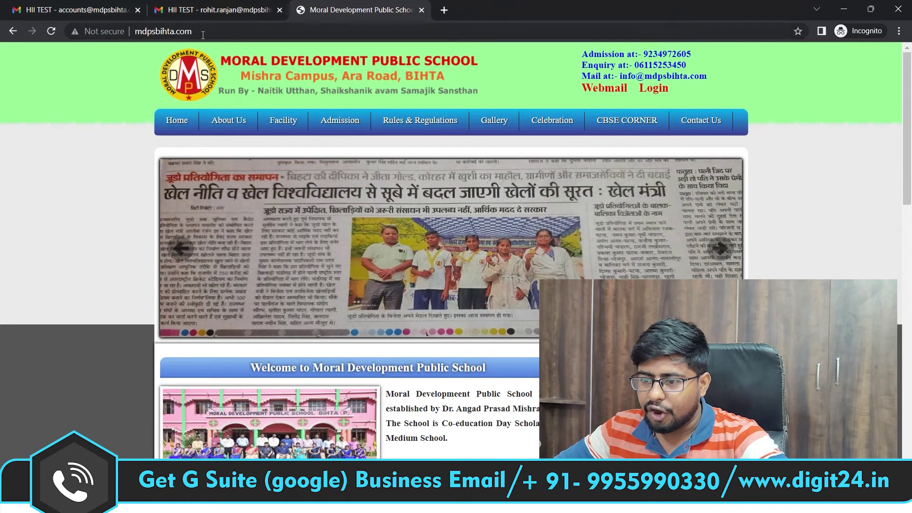
{"action": "left_click", "coordinate": [133, 36]}
{"action": "mouse_move", "coordinate": [476, 114]}
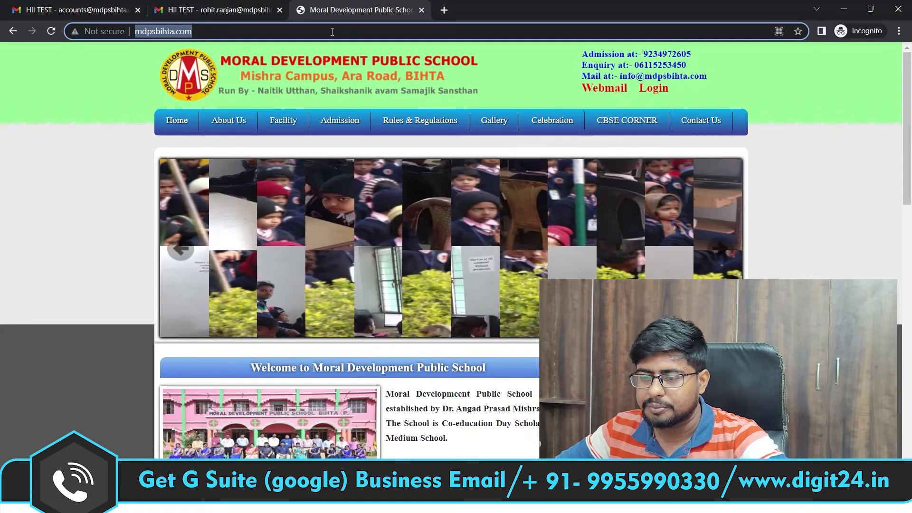
{"action": "left_click", "coordinate": [230, 12]}
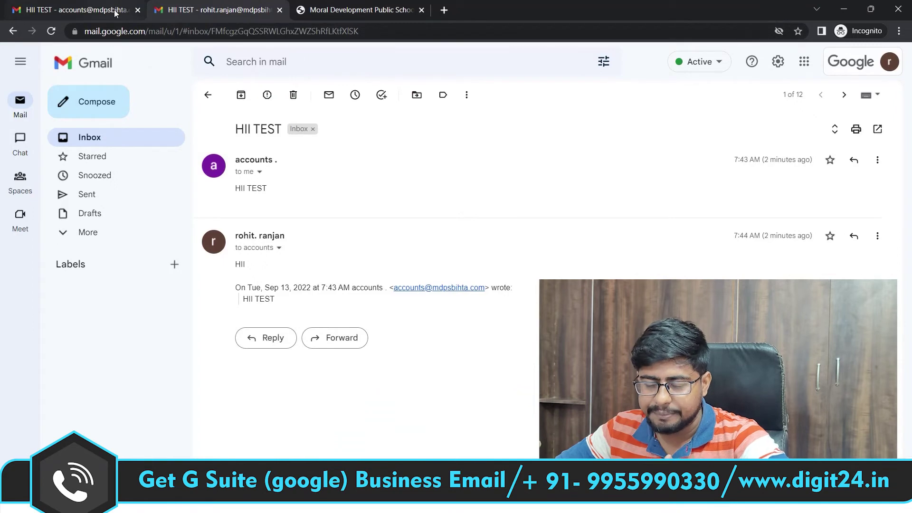
{"action": "mouse_move", "coordinate": [116, 13]}
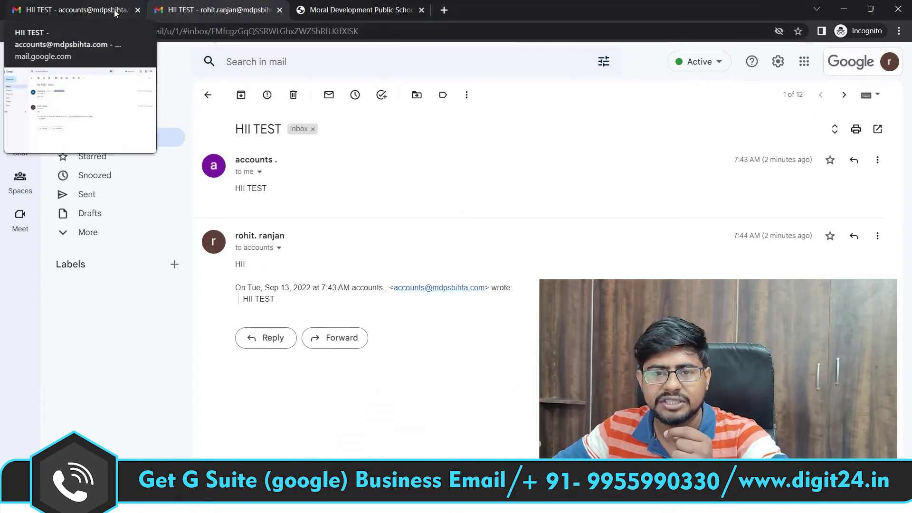
{"action": "left_click", "coordinate": [116, 13]}
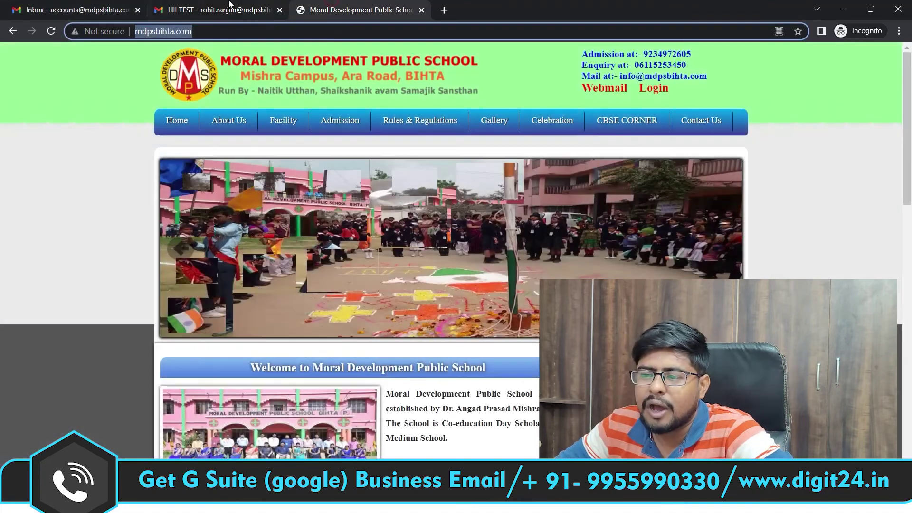
{"action": "left_click", "coordinate": [226, 4]}
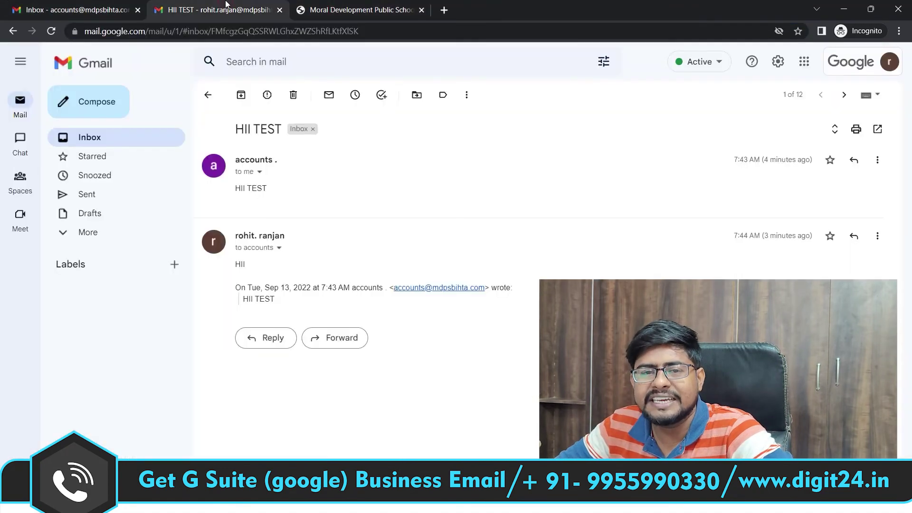